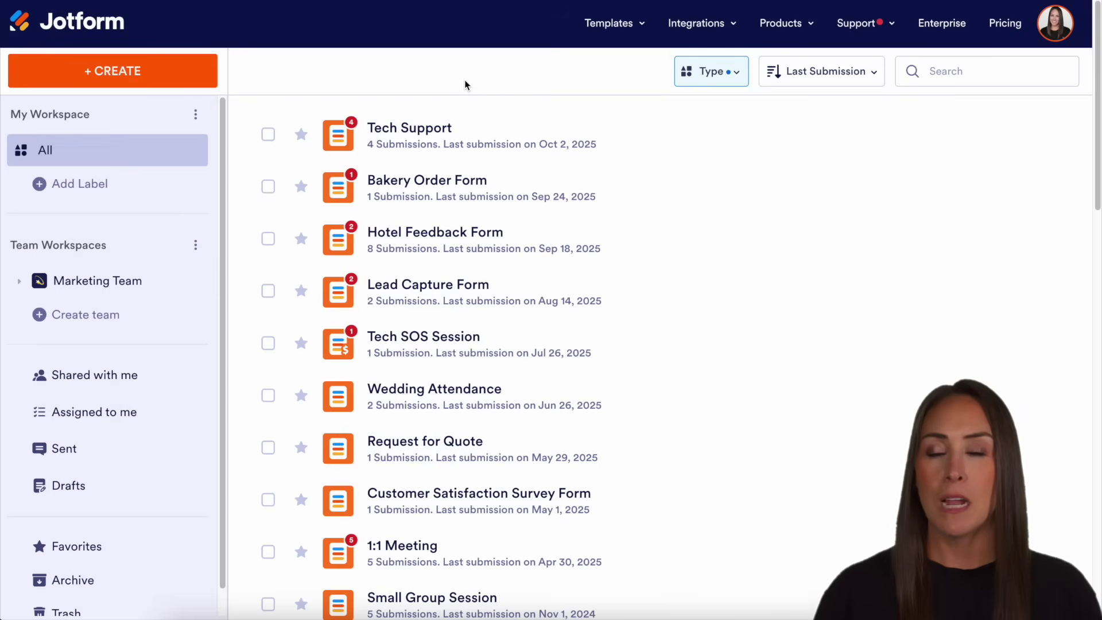
Filter the list to Forms, open Tech Support in Form Builder, and scroll to File Upload and Submit.
click(735, 77)
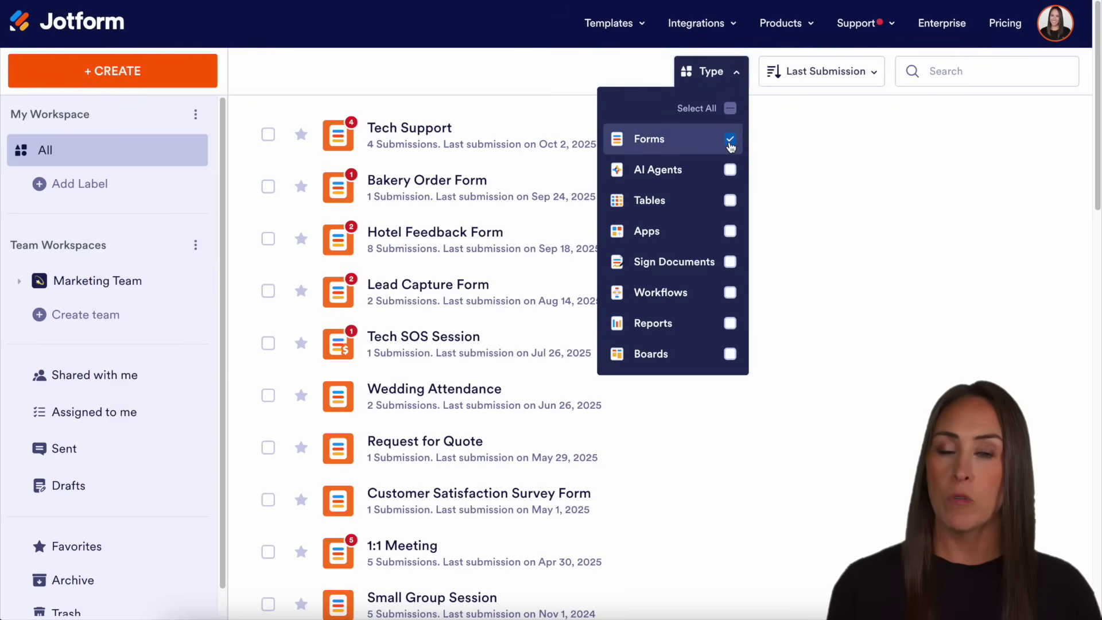
click(515, 81)
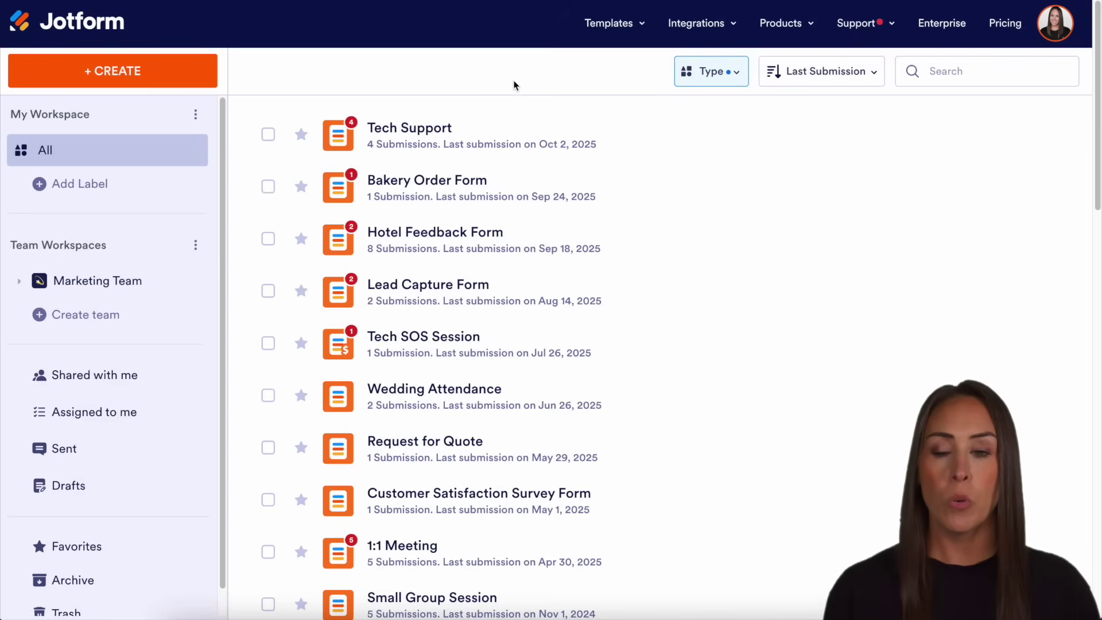
mouse_move(436, 136)
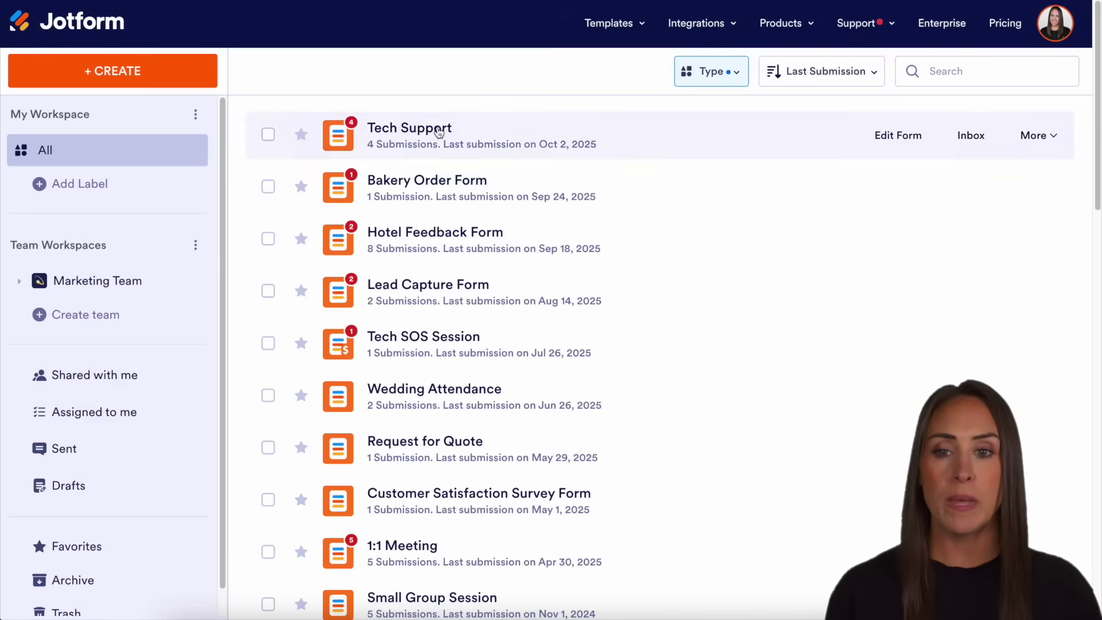
click(899, 136)
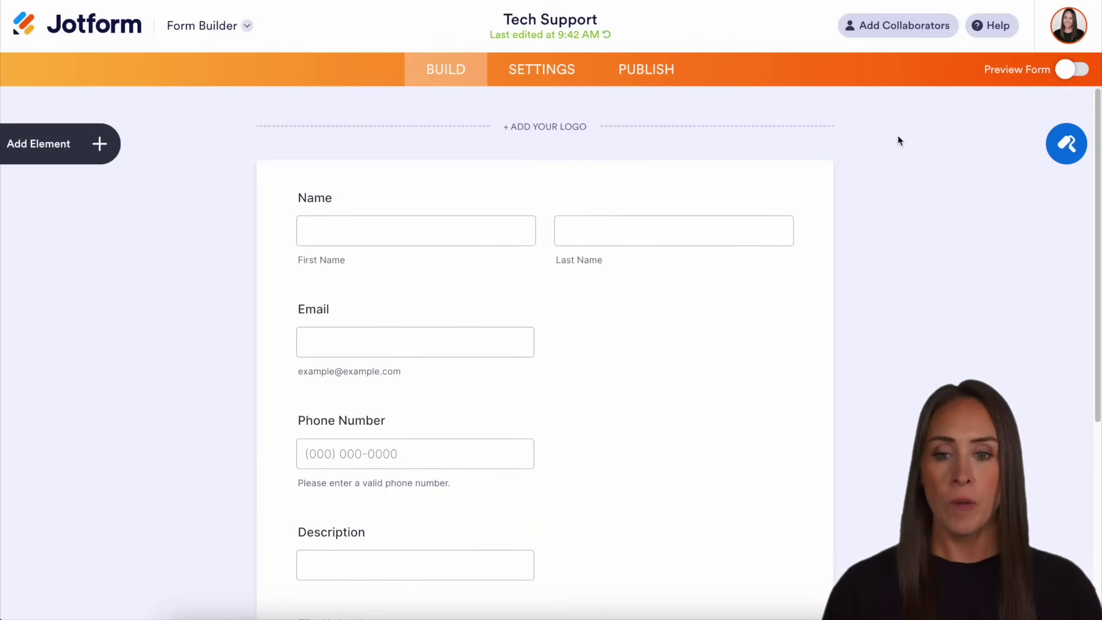
scroll(872, 293, down, 3)
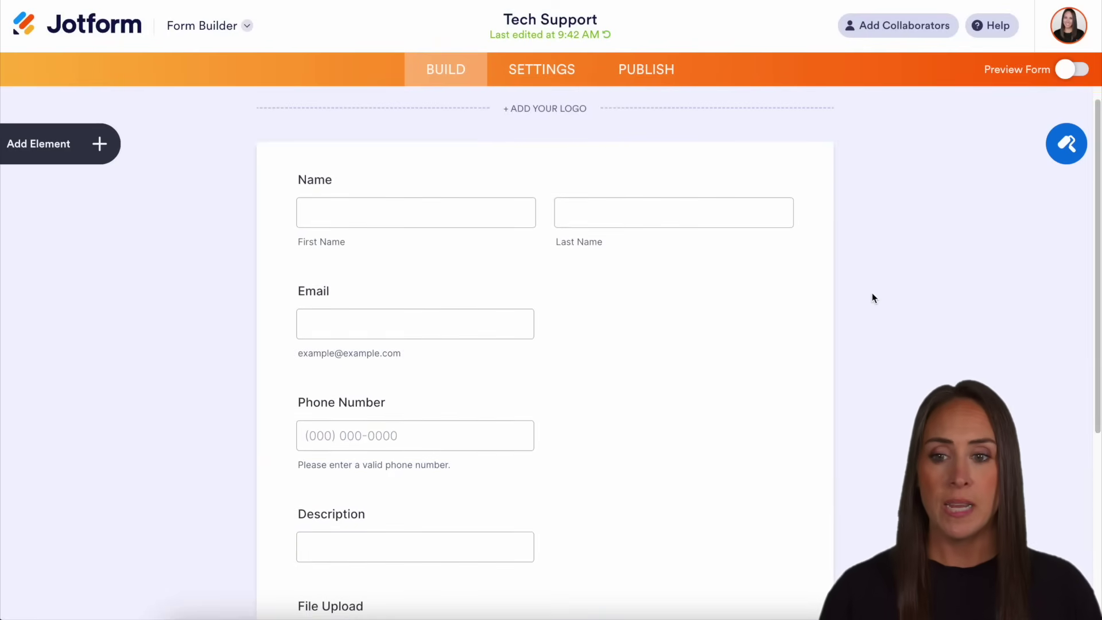
scroll(873, 295, down, 3)
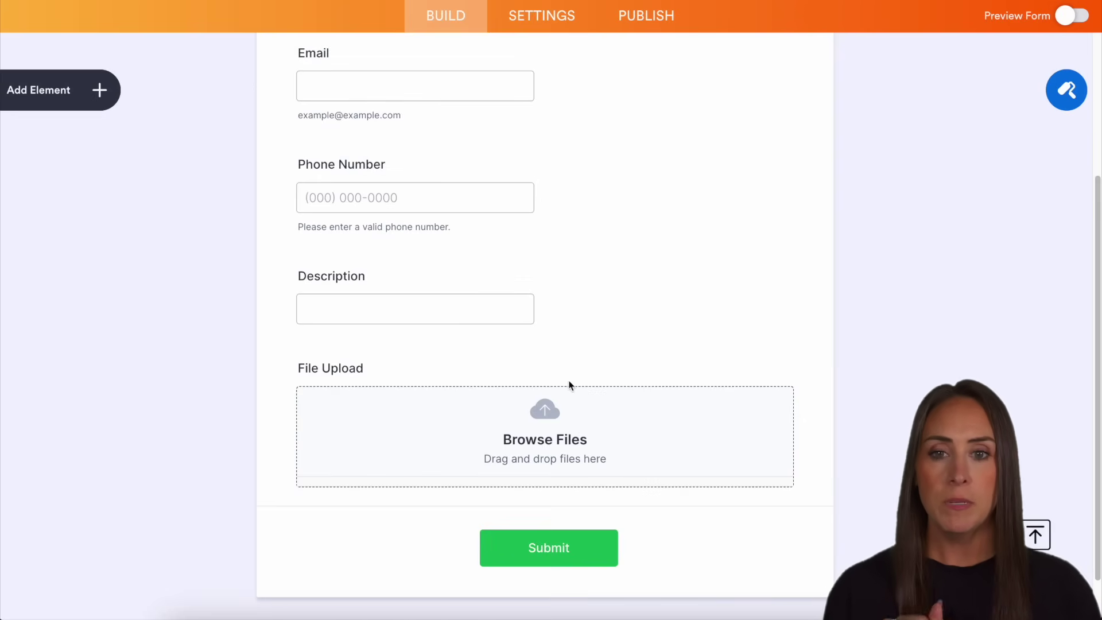
Find the Dropbox integration in the form's Integrations settings and authenticate a Dropbox account.
click(520, 16)
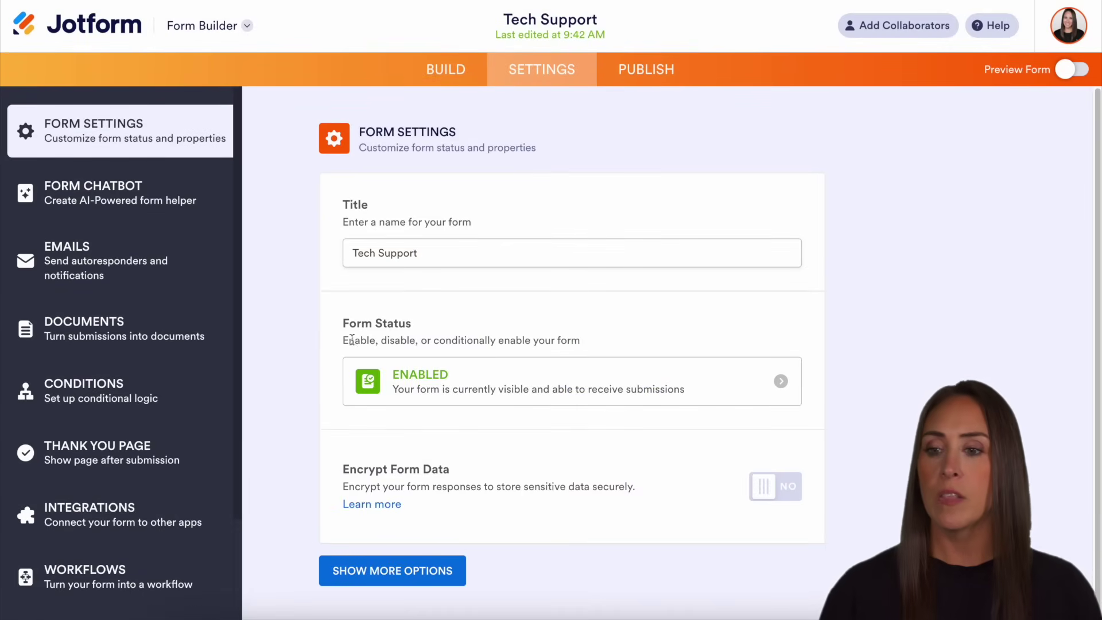
click(67, 519)
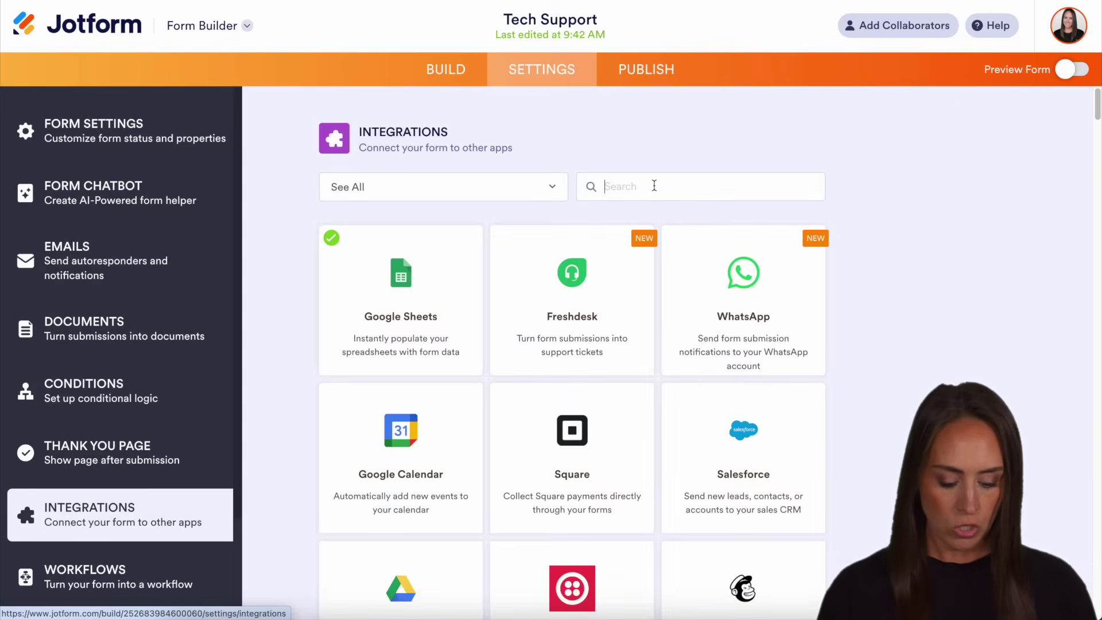
text(drop)
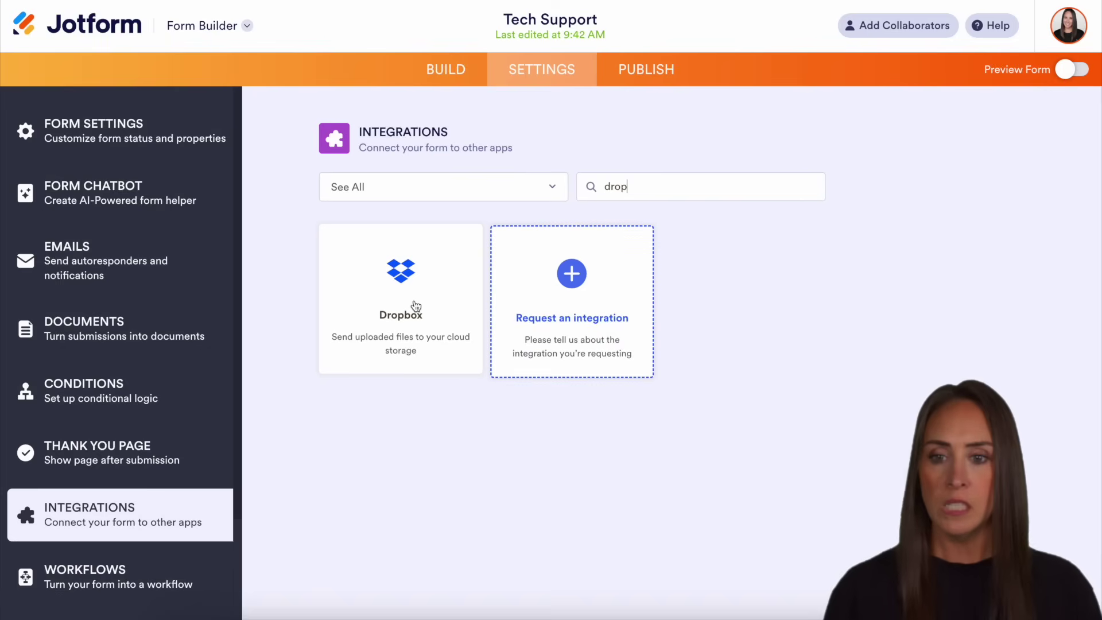
click(413, 306)
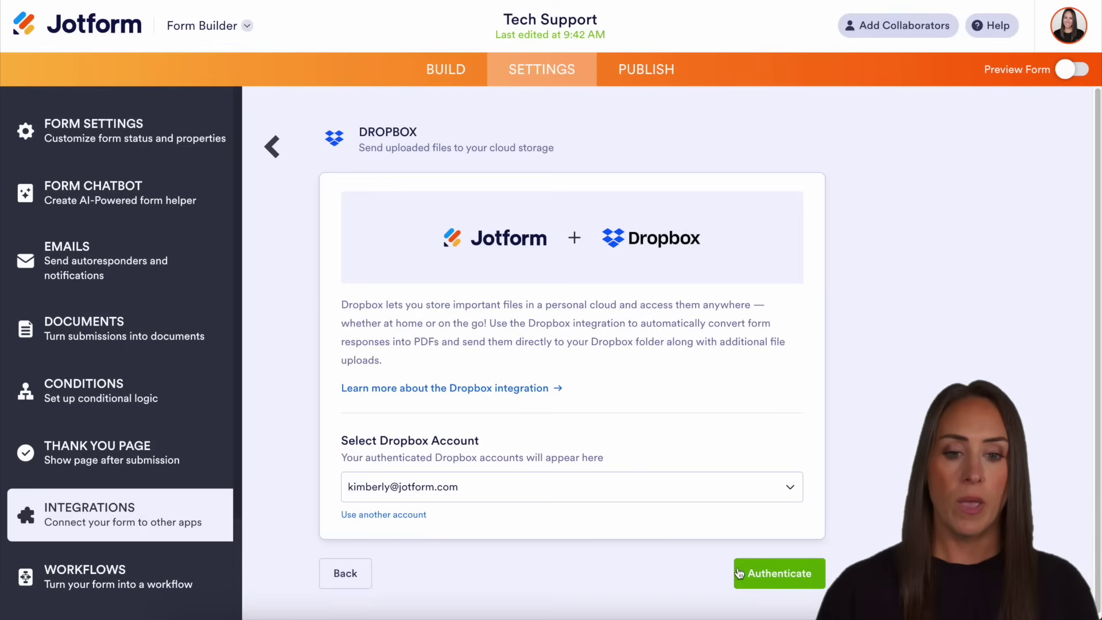
click(783, 574)
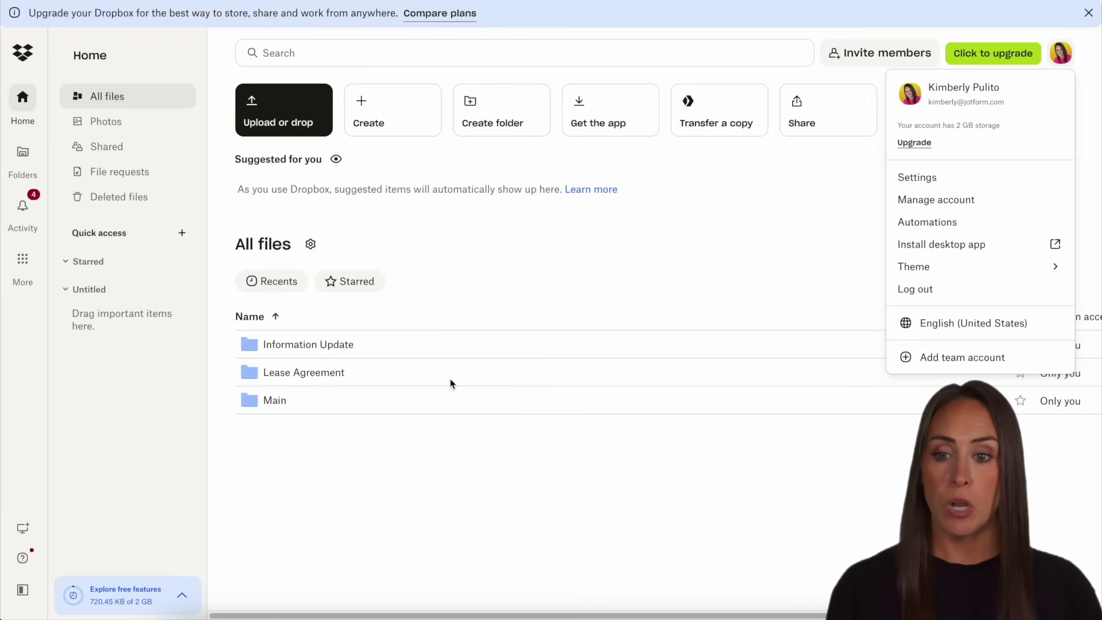
Close the Dropbox account menu after checking the connected account's files.
click(451, 477)
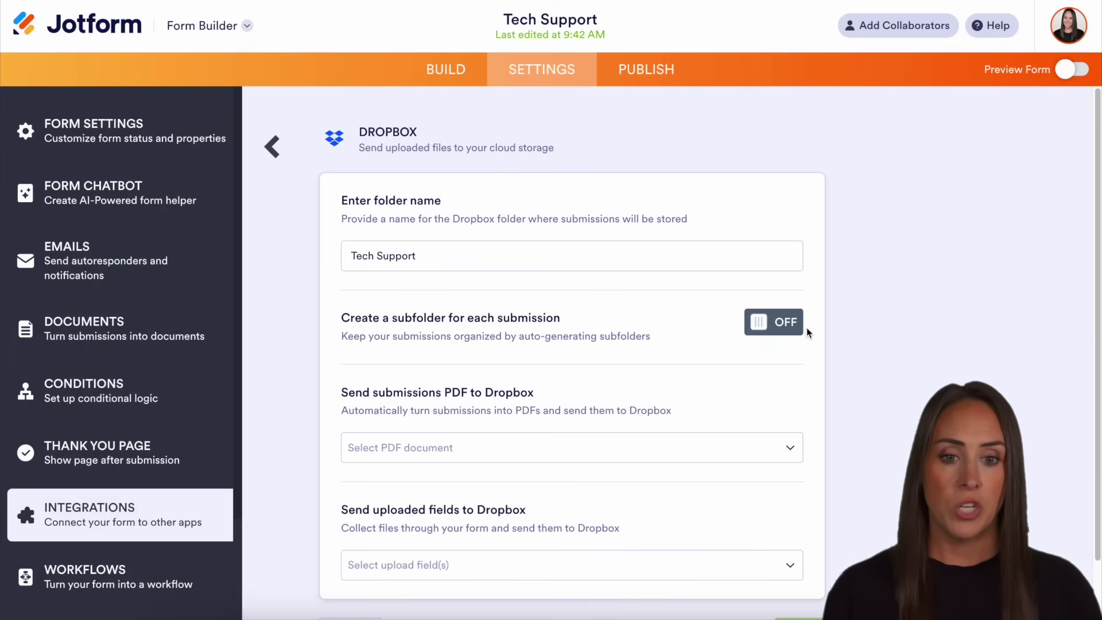
Turn on per-submission subfolders named Name-Description instead of Submission ID.
click(785, 330)
scroll(900, 349, down, 2)
scroll(900, 349, down, 1)
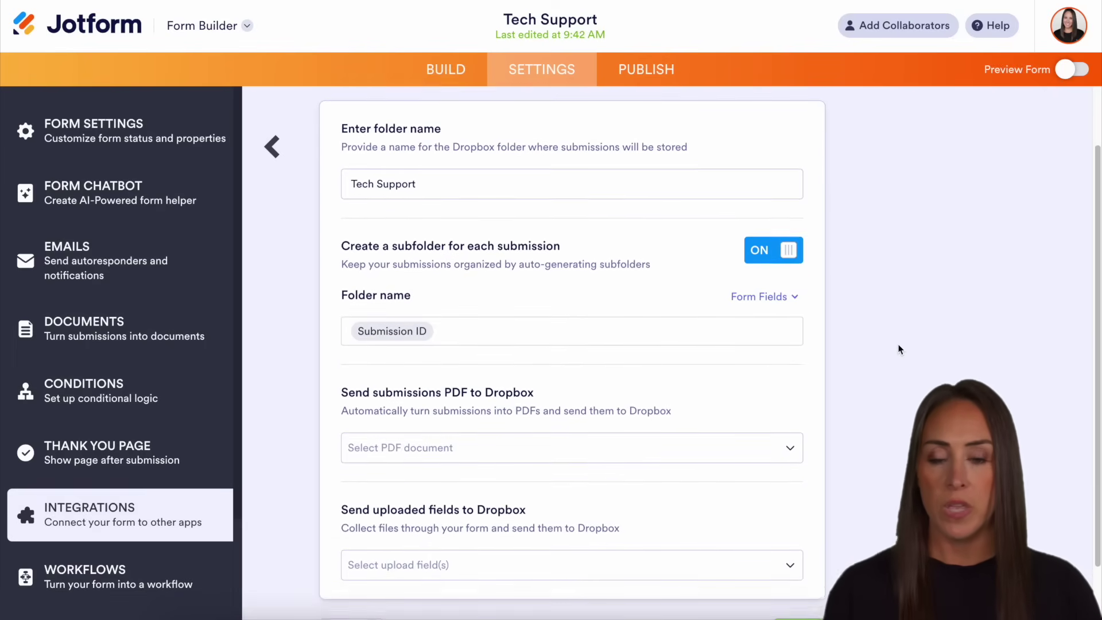
click(491, 310)
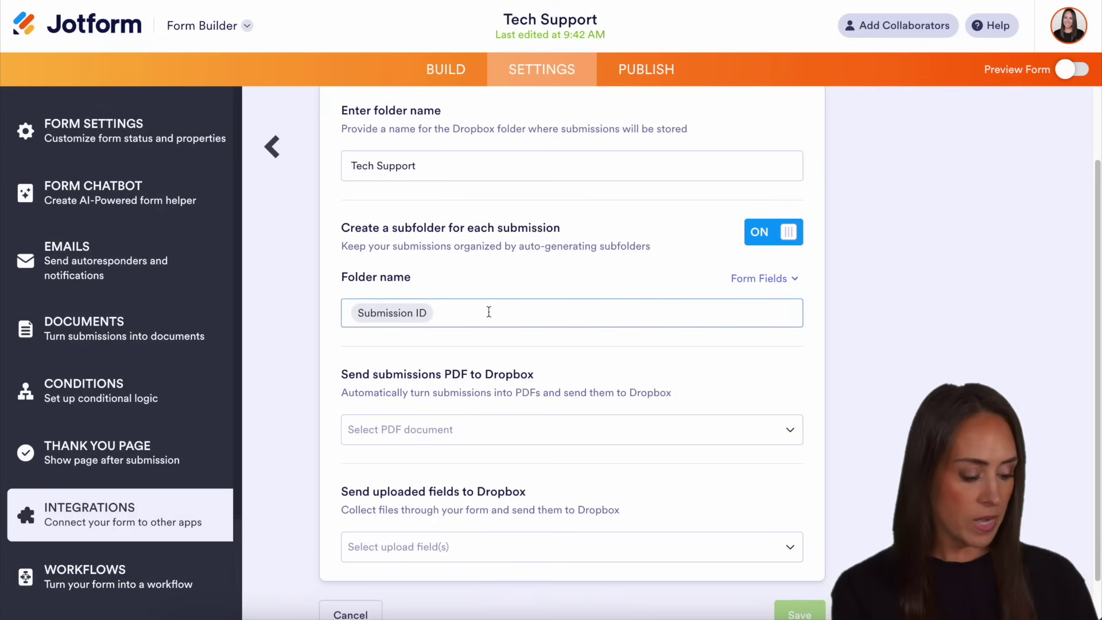
key(BackSpace)
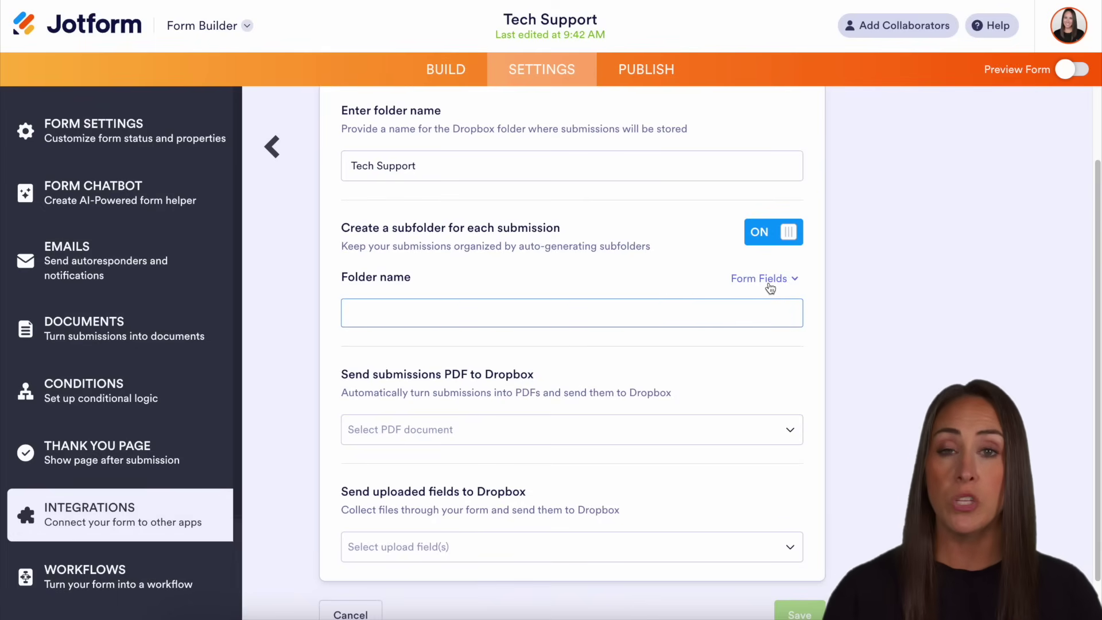
click(770, 283)
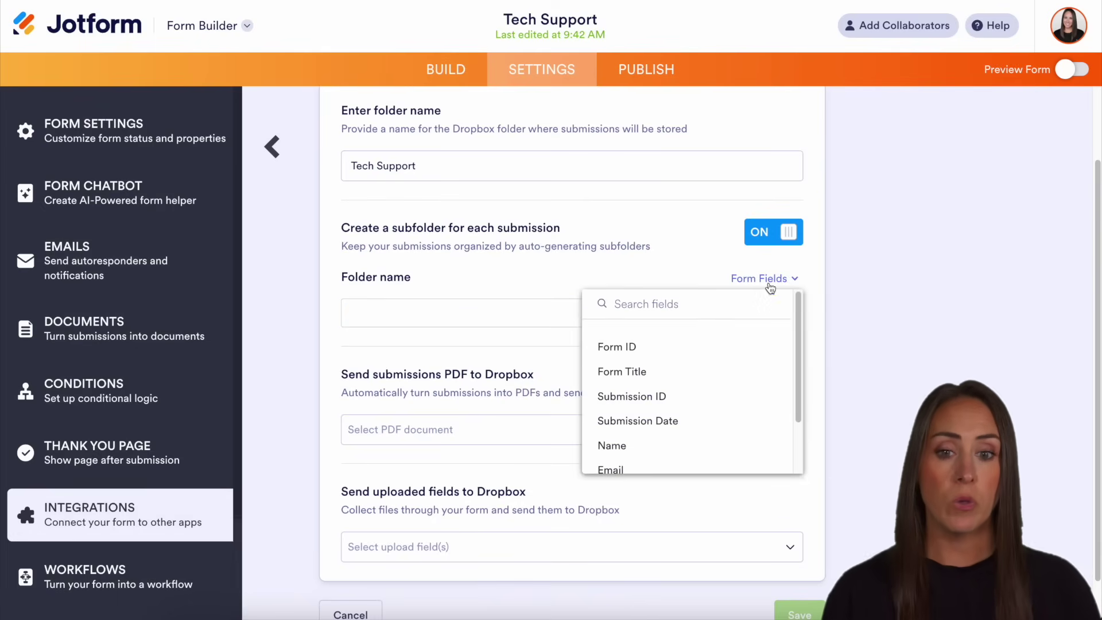
click(704, 445)
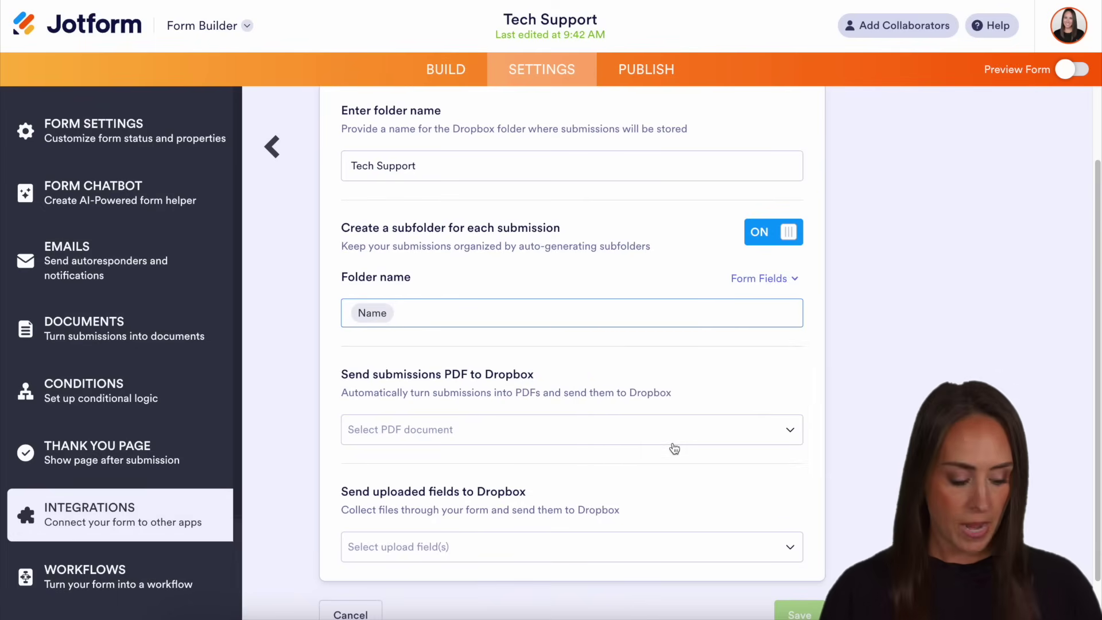
text(-)
click(784, 285)
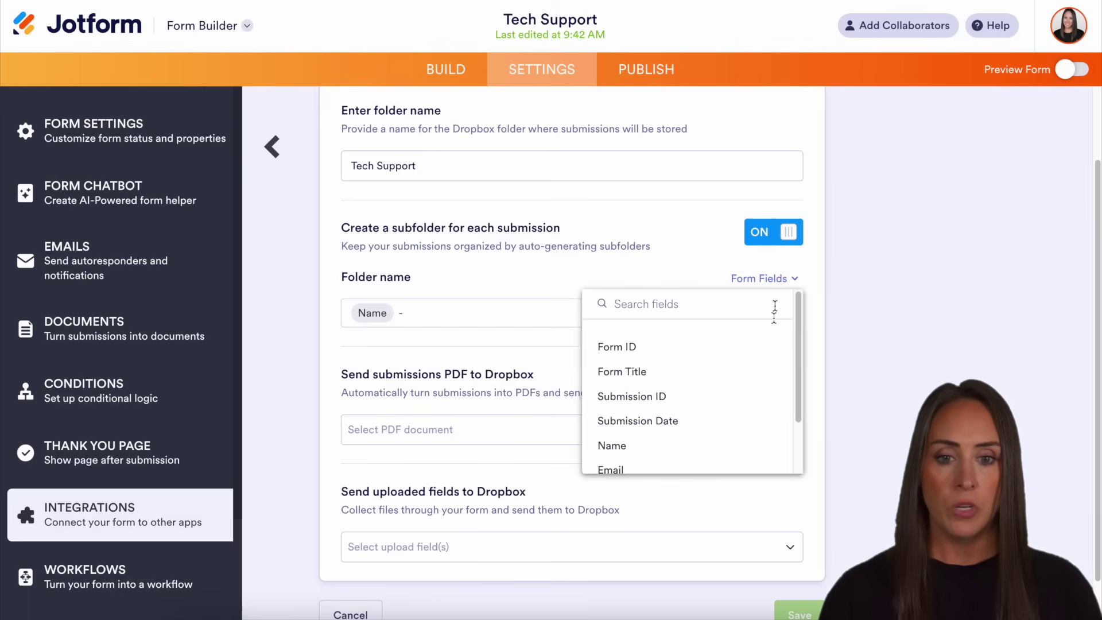
scroll(738, 413, down, 1)
scroll(737, 413, down, 2)
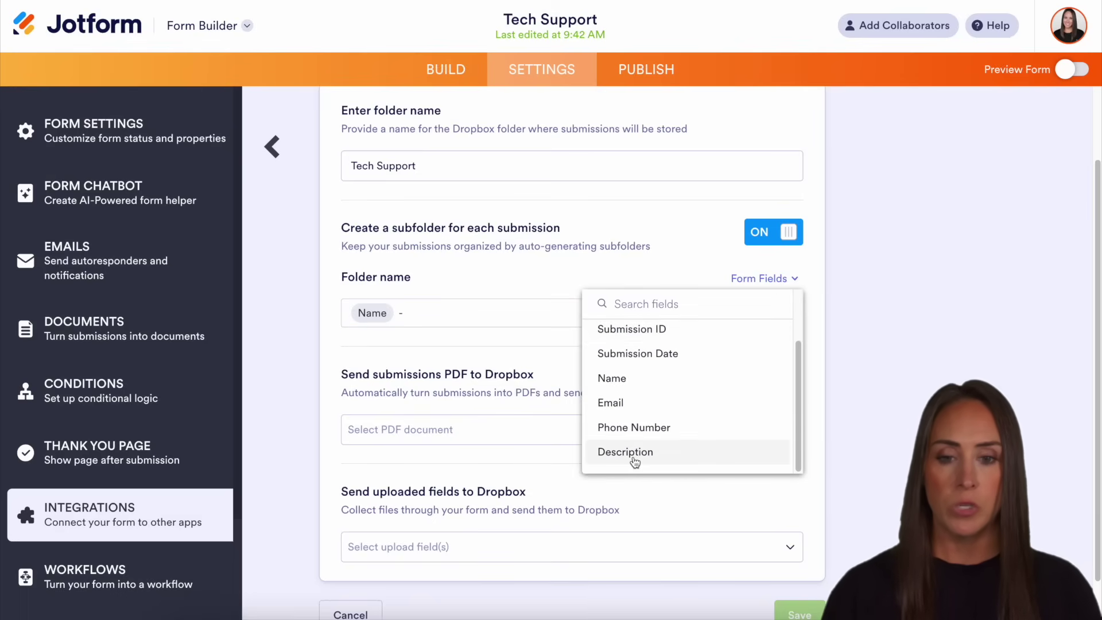
click(635, 458)
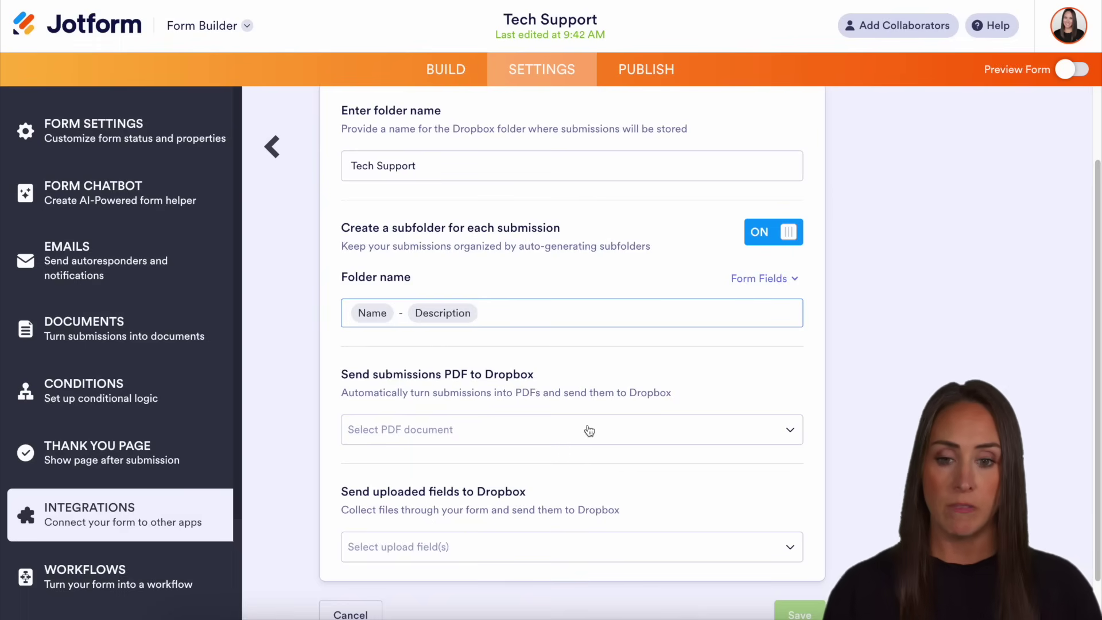
Send the Default PDF and File Upload files to Dropbox, then save the integration.
click(588, 431)
click(430, 471)
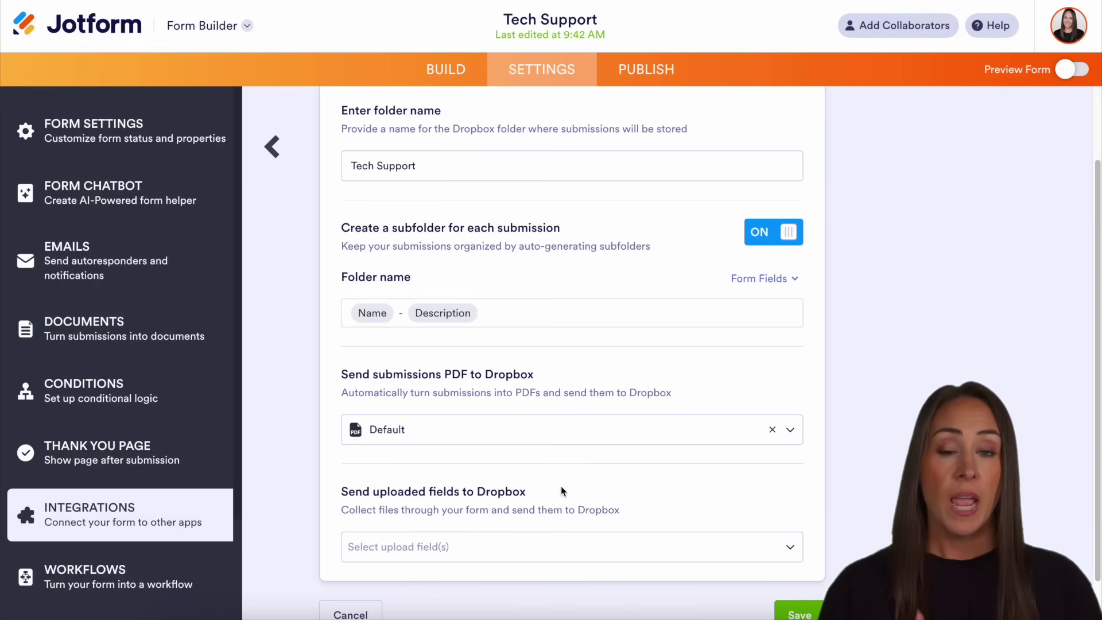
scroll(562, 491, down, 1)
click(528, 507)
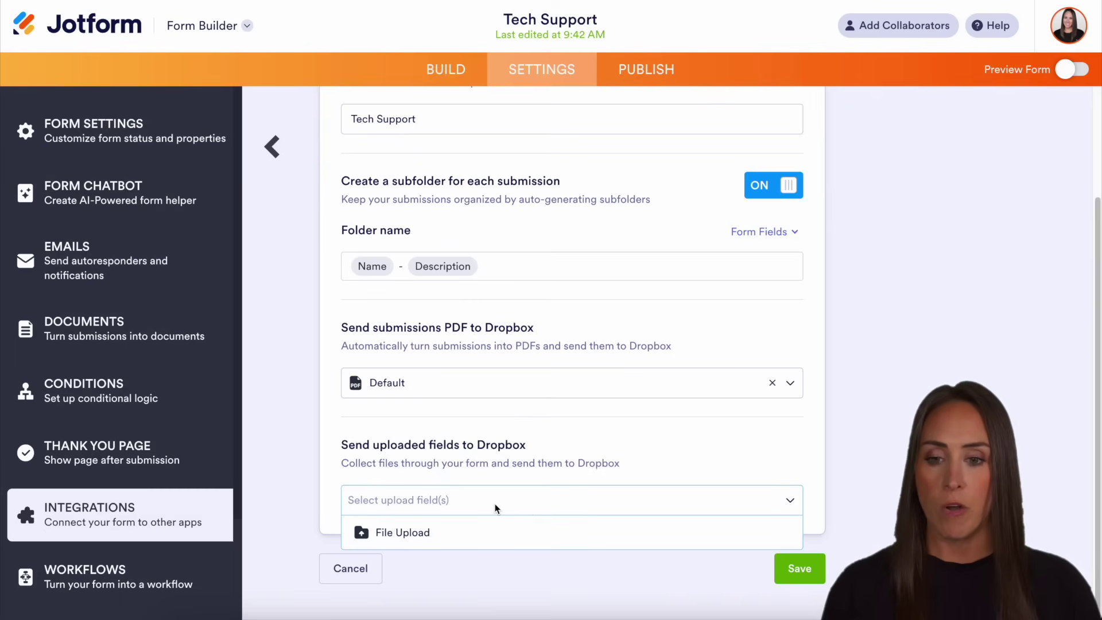
click(422, 531)
click(619, 582)
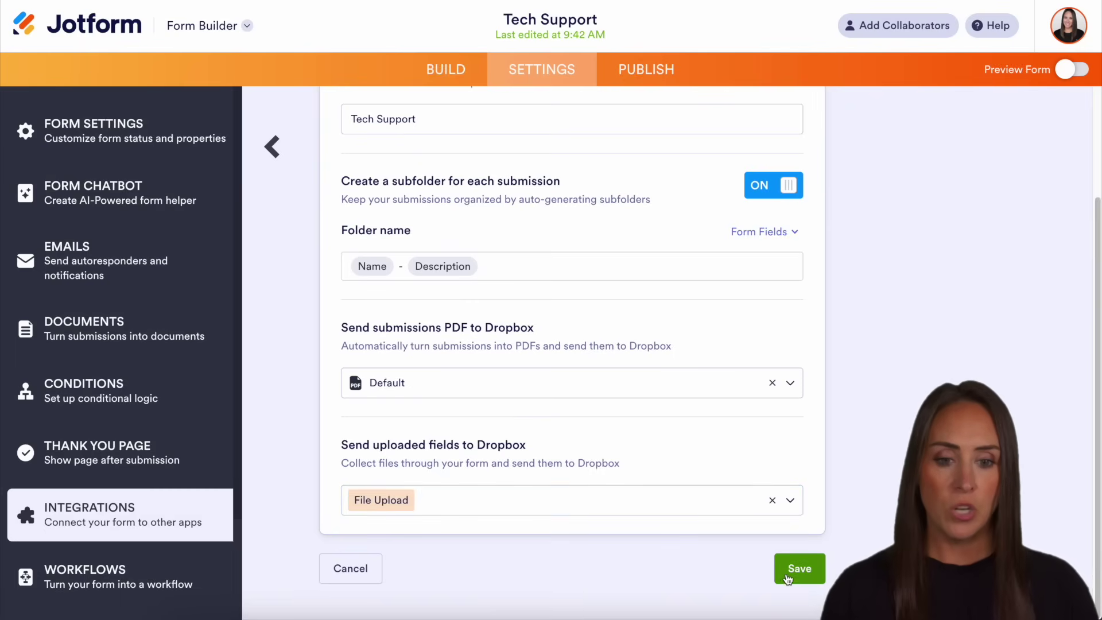
click(789, 577)
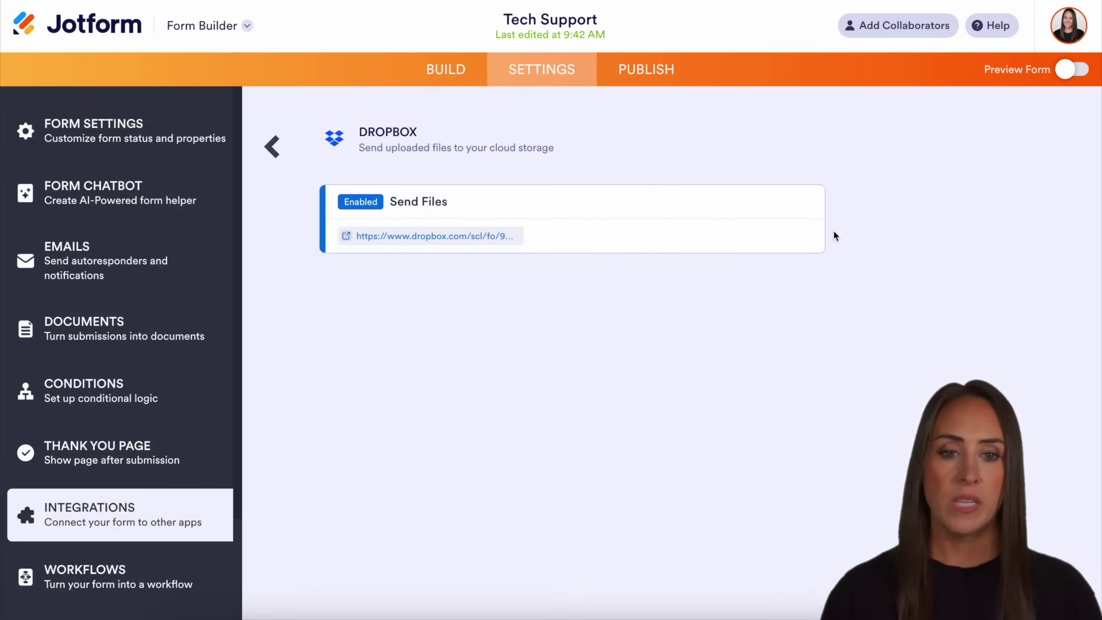
click(804, 206)
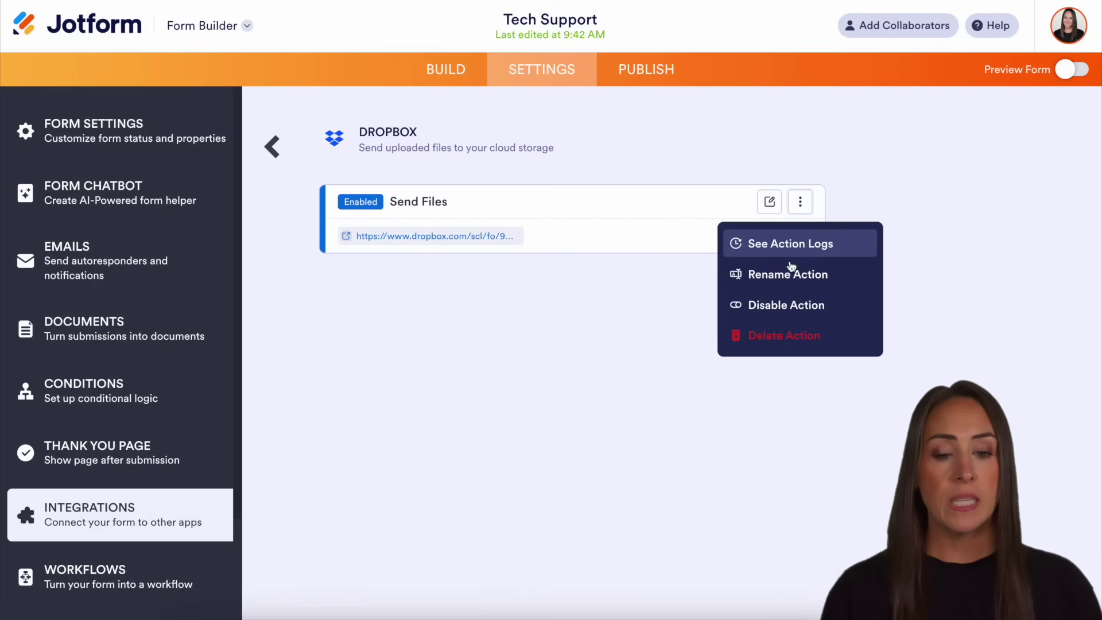
click(603, 310)
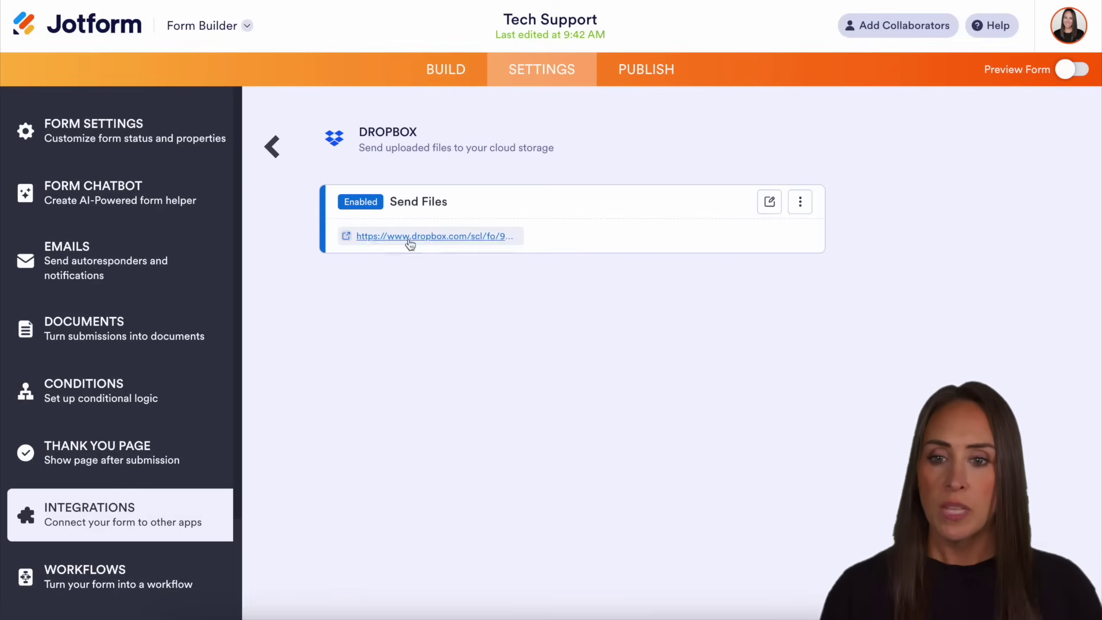
Open the linked Tech Support folder in Dropbox, confirm it is empty, and skip the app prompt.
click(408, 241)
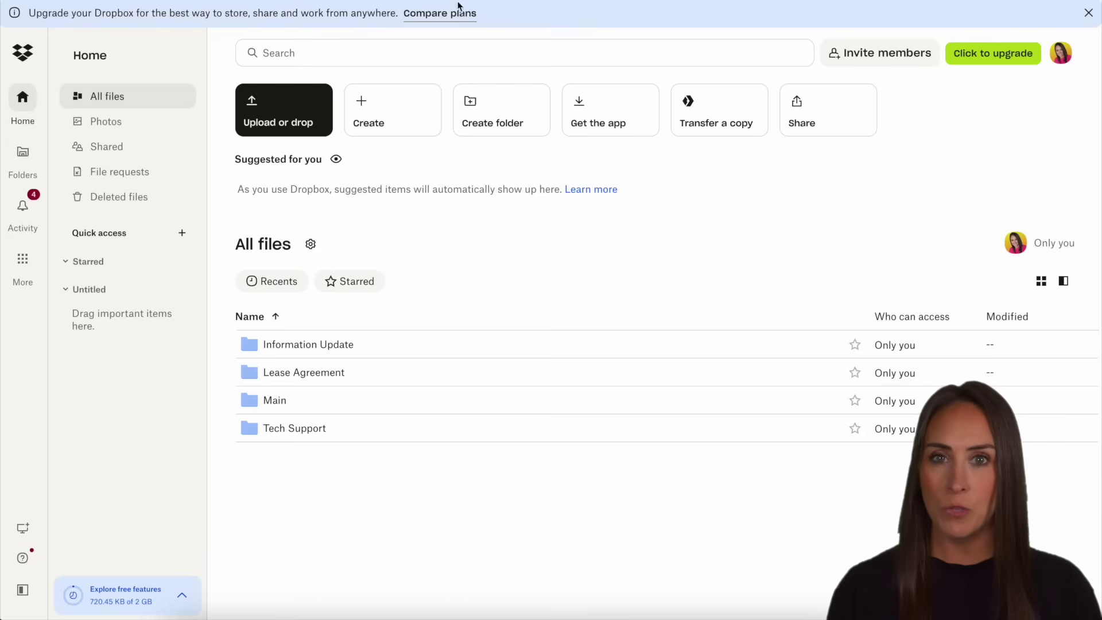
click(301, 437)
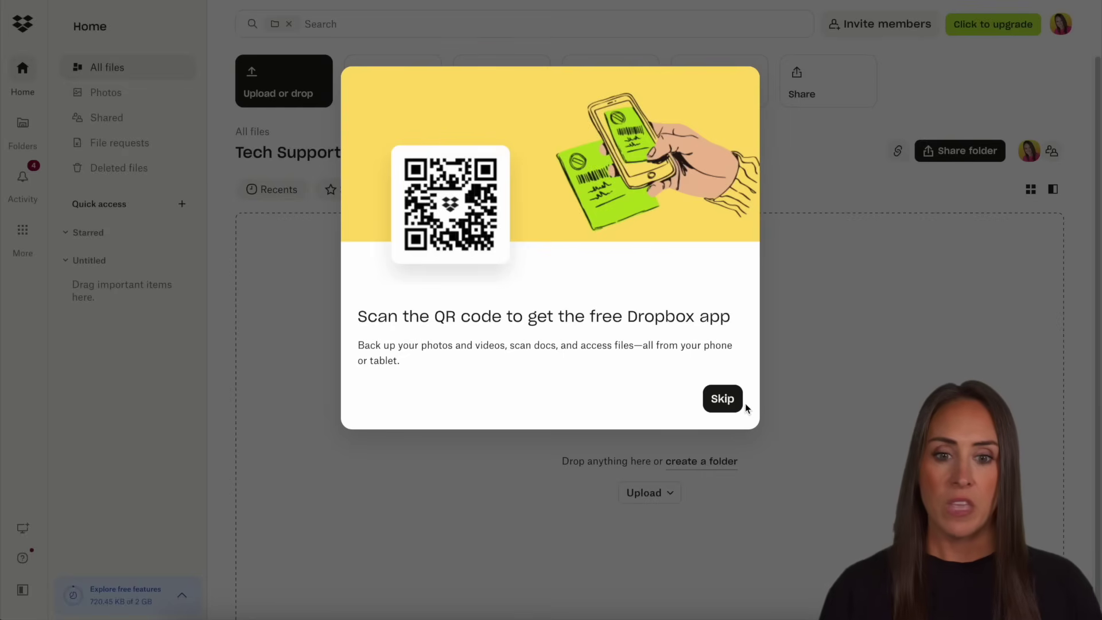
click(719, 397)
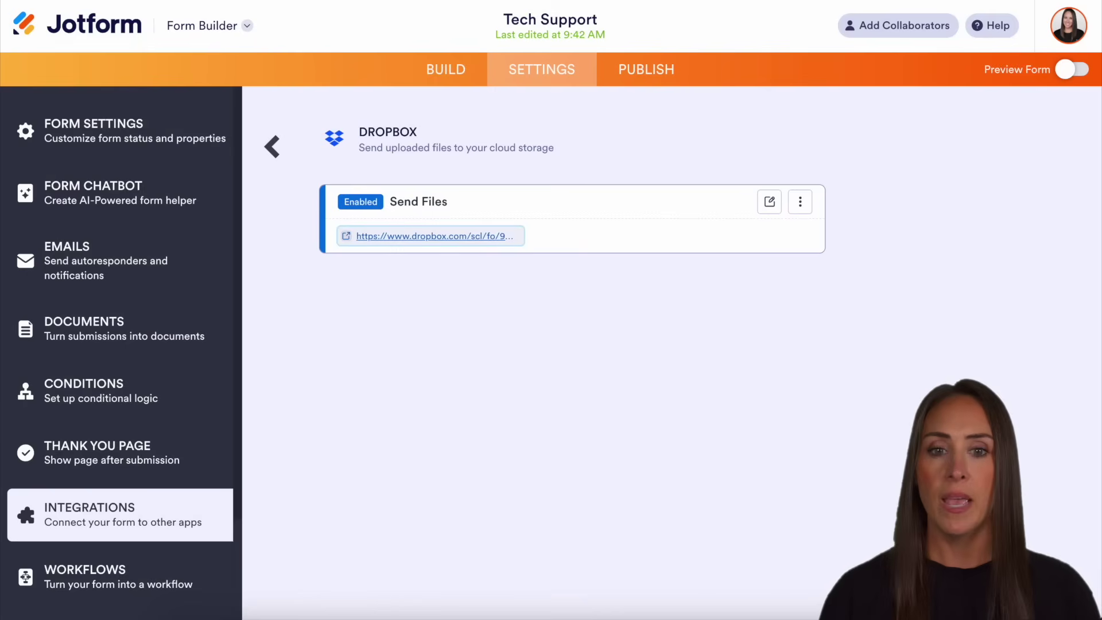
Preview the form and fill it with sample answers.
click(1078, 70)
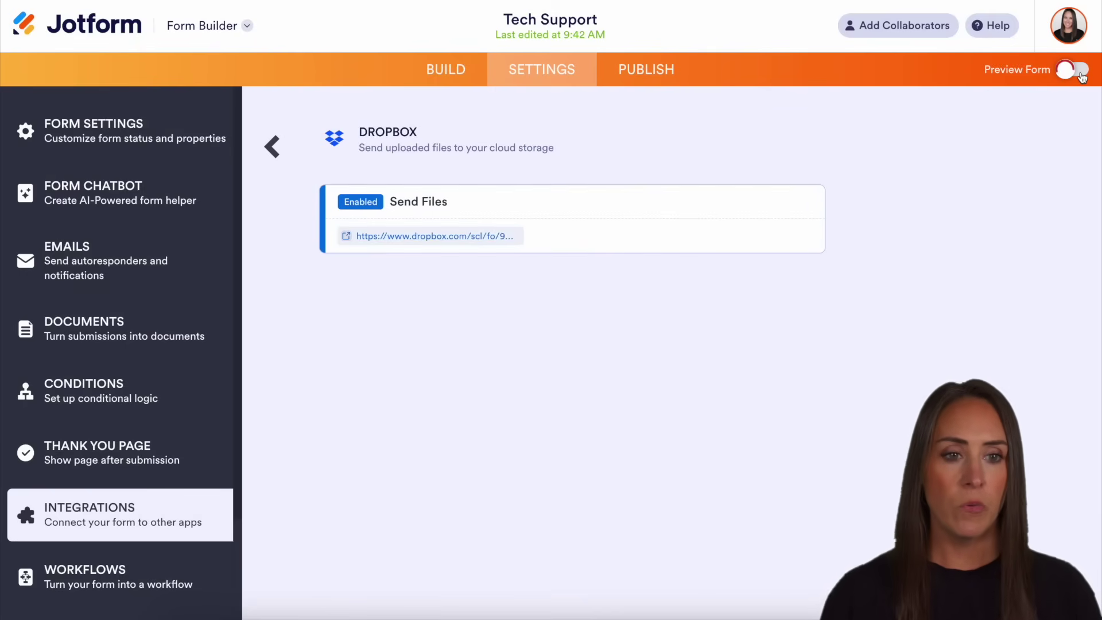
click(293, 29)
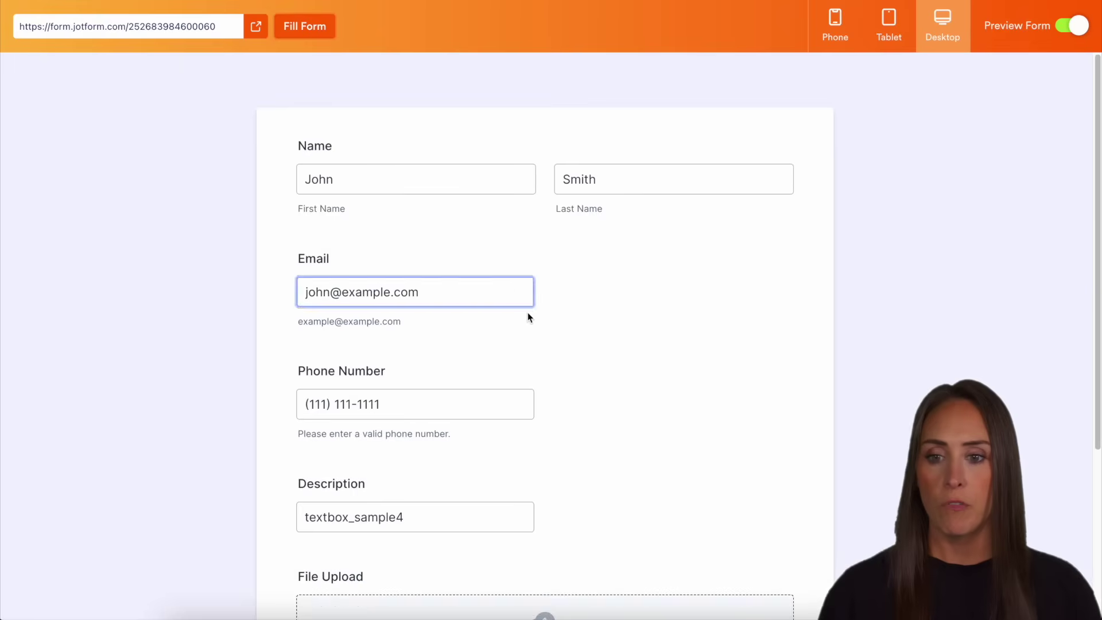
scroll(540, 333, down, 3)
scroll(554, 355, down, 2)
Change the Description to 'Problem with email', attach Elem_Plan_5__1_.pdf, and submit the entry.
double_click(430, 277)
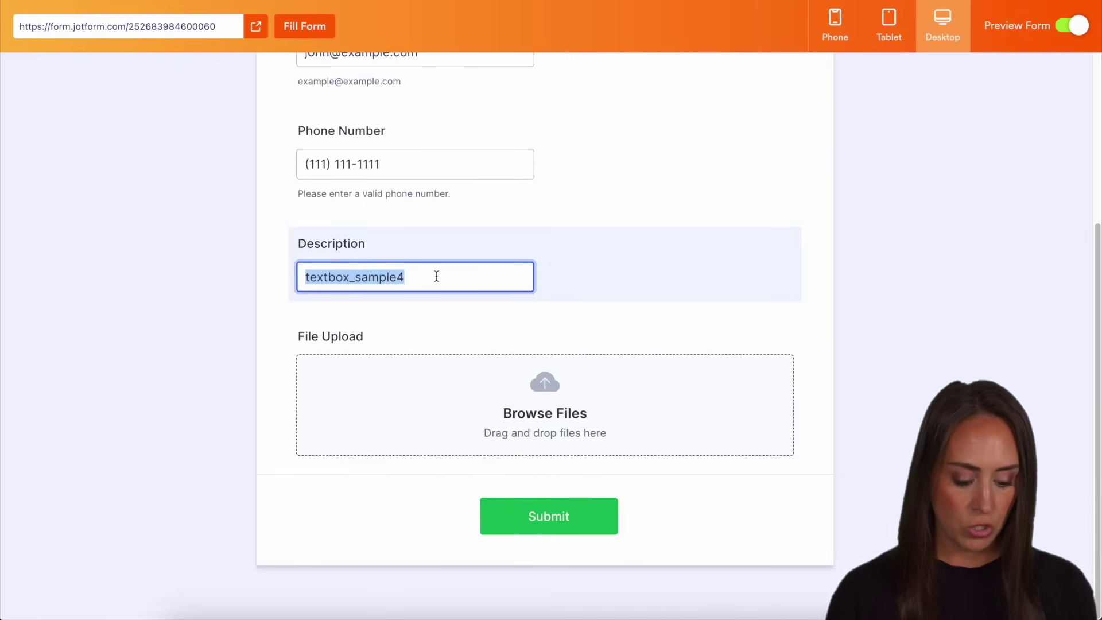
text(Problem )
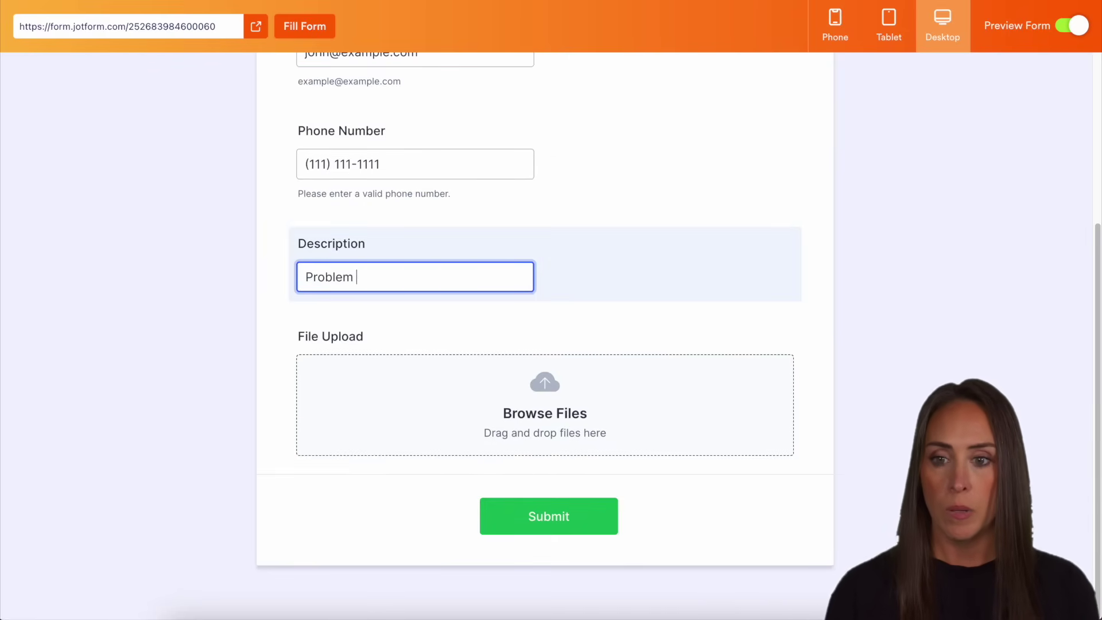
text(with emai)
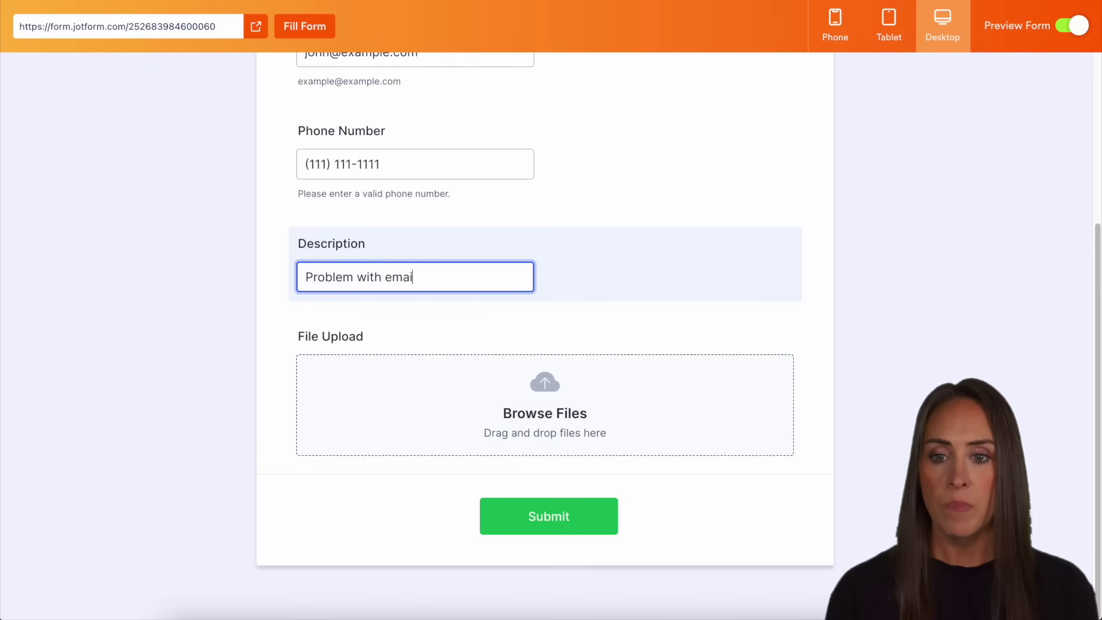
text(l)
drag(1101, 339, 471, 416)
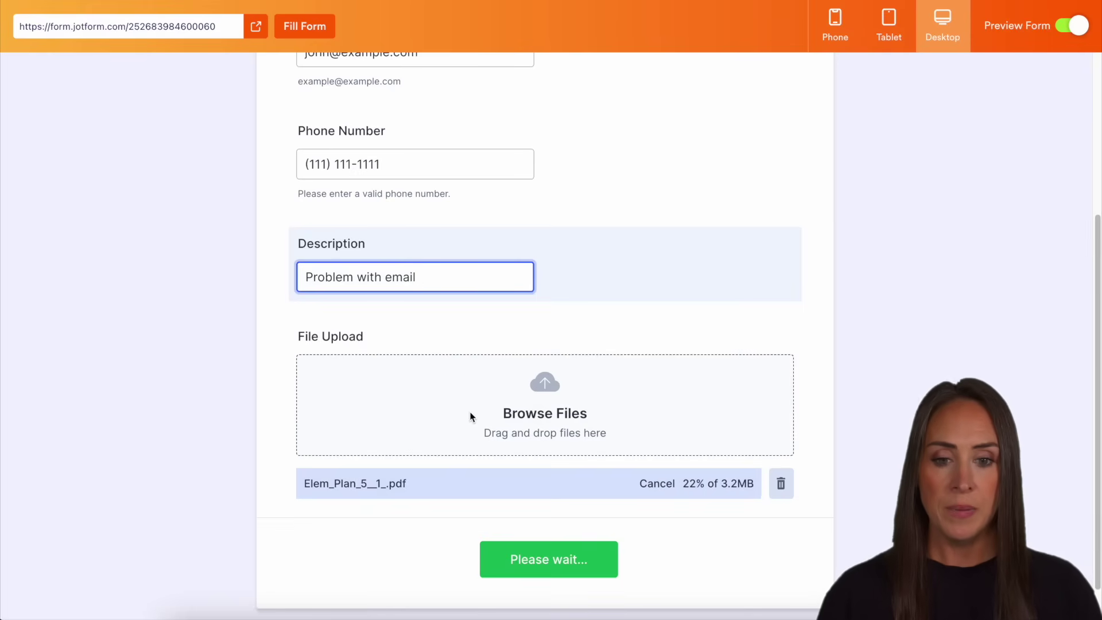
click(529, 563)
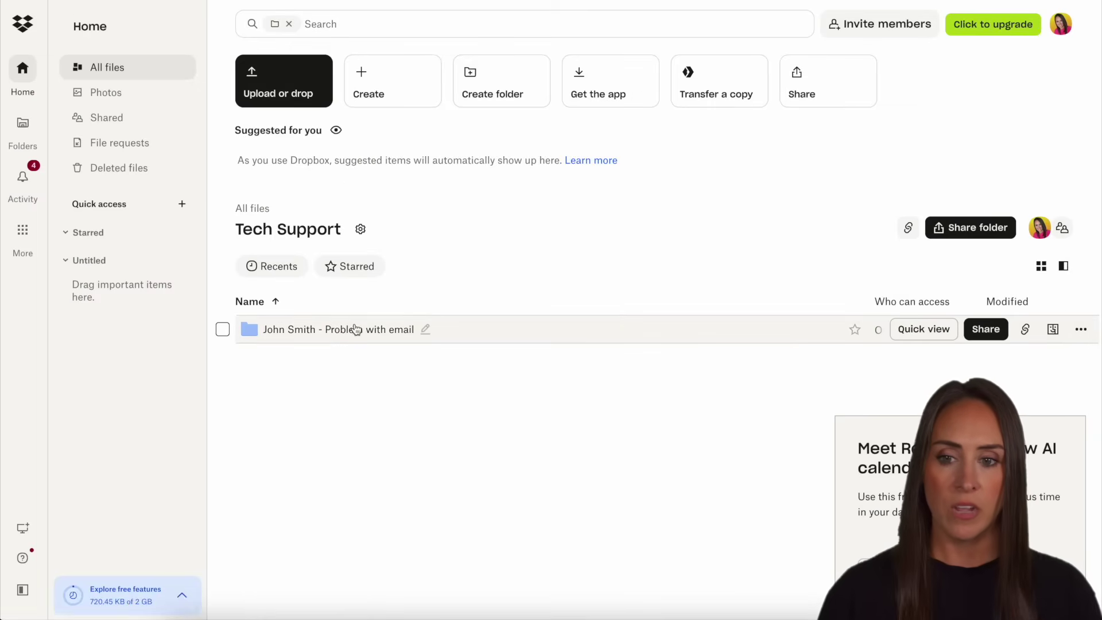
Open the 'Problem with email' subfolder to view the submission PDF and Elem_Plan_5_1_.pdf.
click(368, 329)
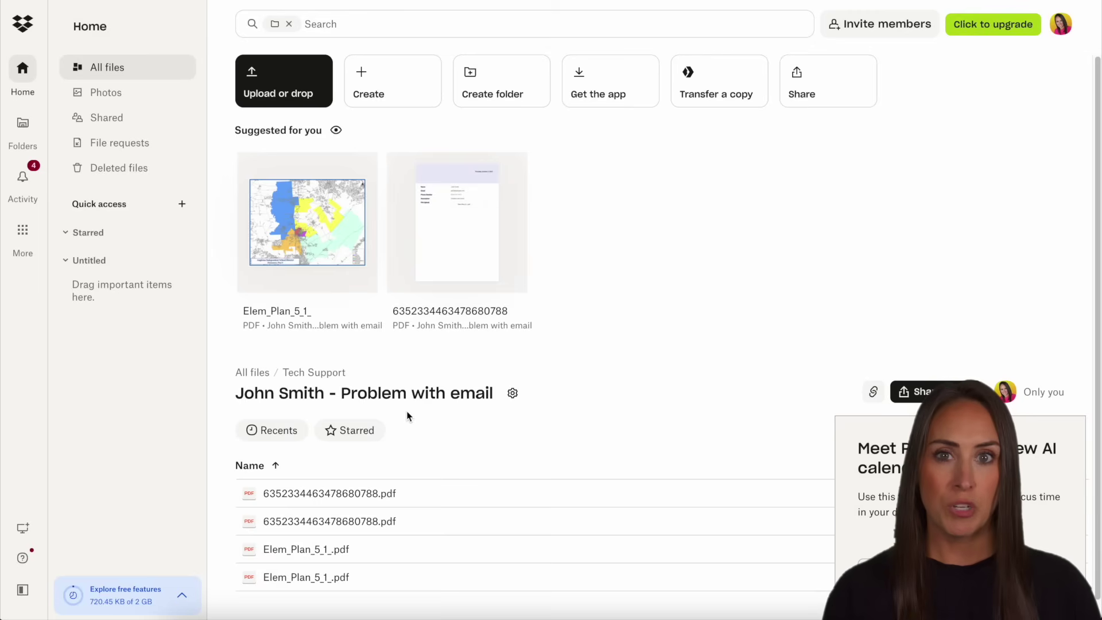
scroll(646, 371, down, 1)
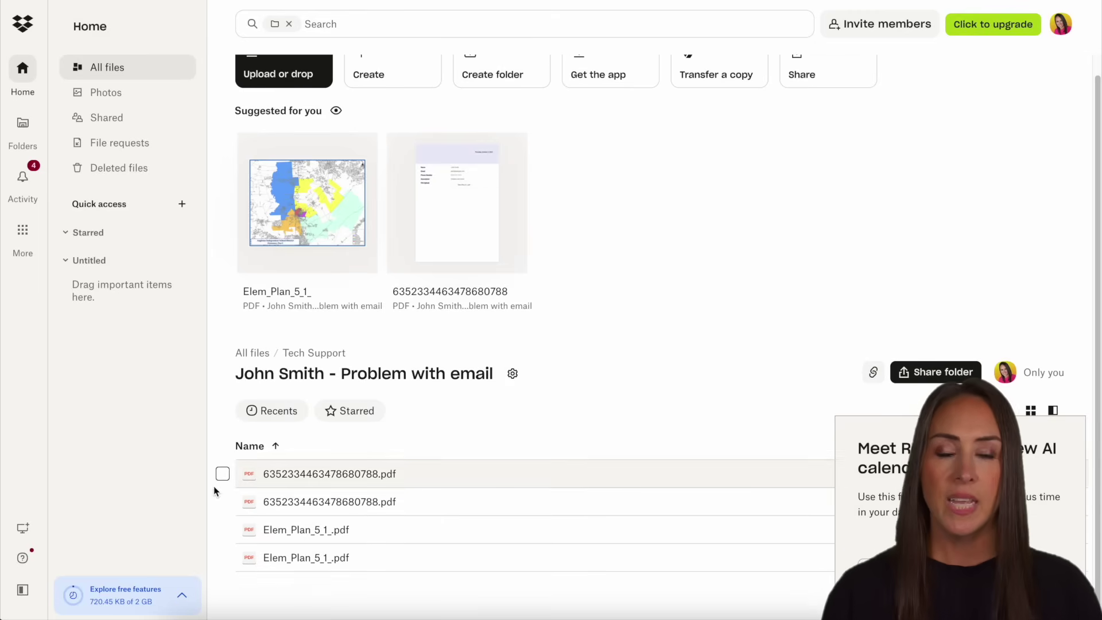